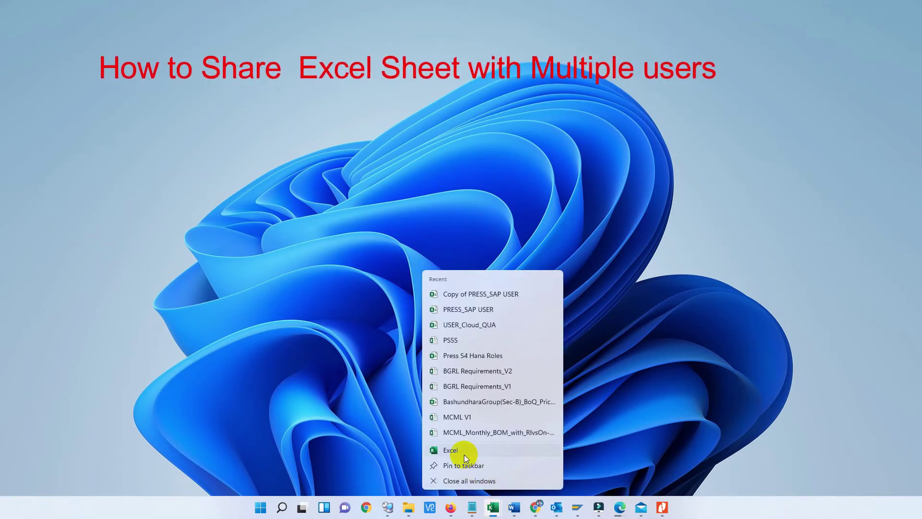
# Step: Start Excel with a new blank workbook and maximize its window
pyautogui.click(464, 455)
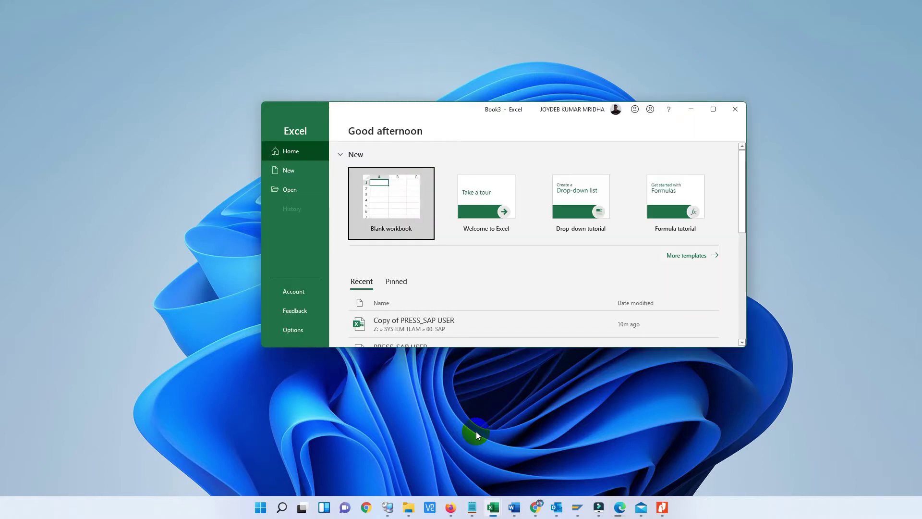
pyautogui.click(389, 202)
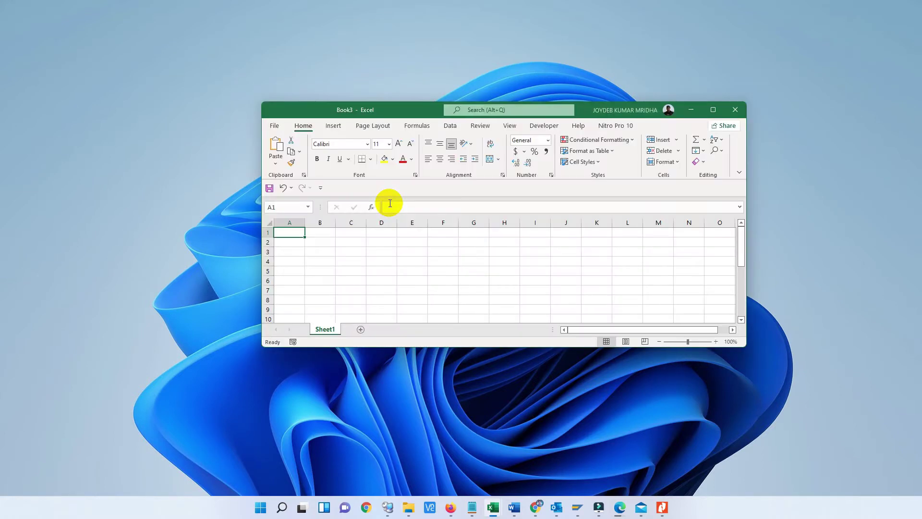
pyautogui.click(711, 110)
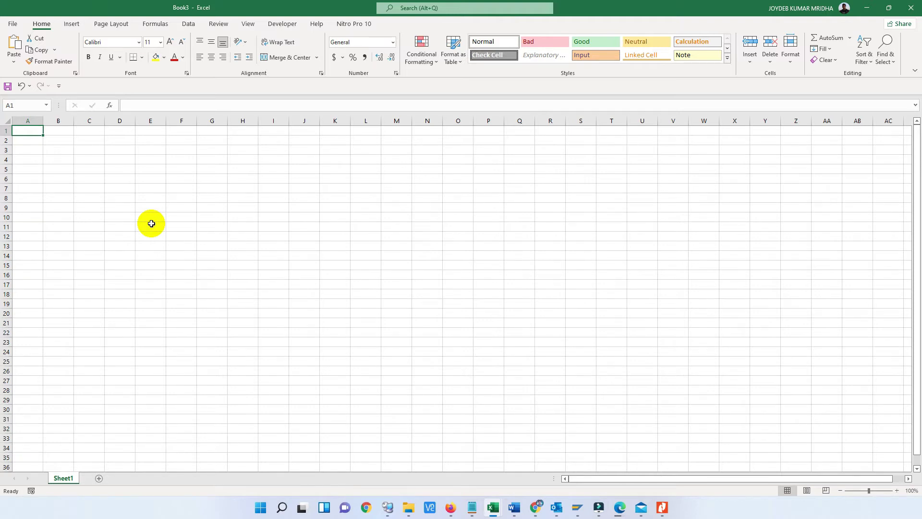
# Step: Enter the country names Bangladesh, USA and UK in cells B5 to B7
pyautogui.click(106, 205)
pyautogui.click(79, 169)
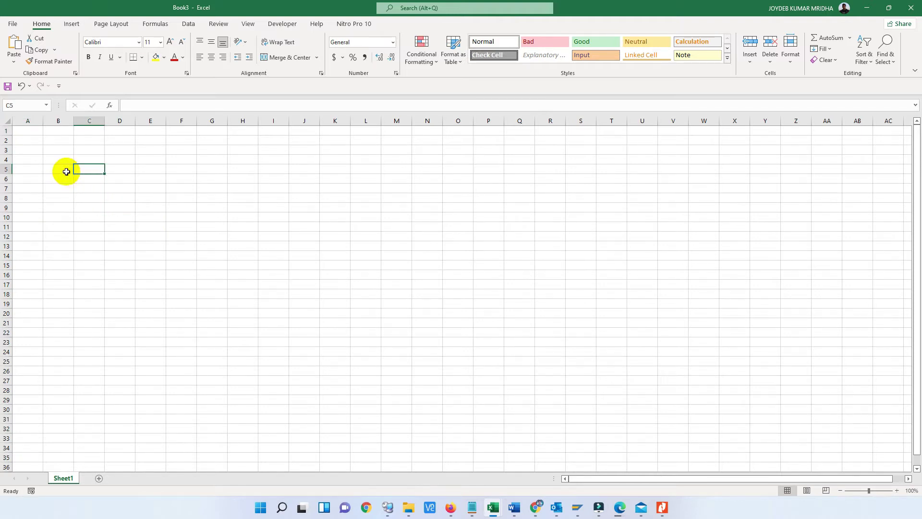
pyautogui.click(60, 168)
pyautogui.write('Ban')
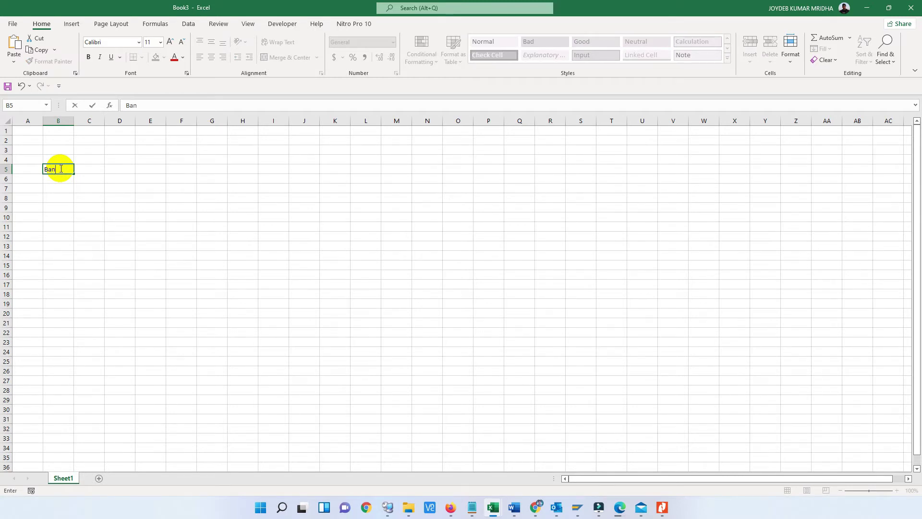
pyautogui.write('gladesh')
pyautogui.press('Return')
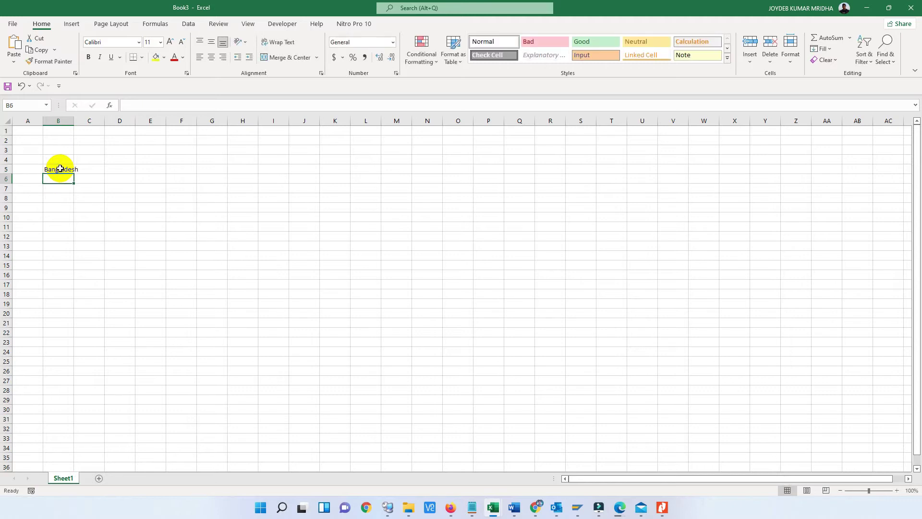
pyautogui.write('USA')
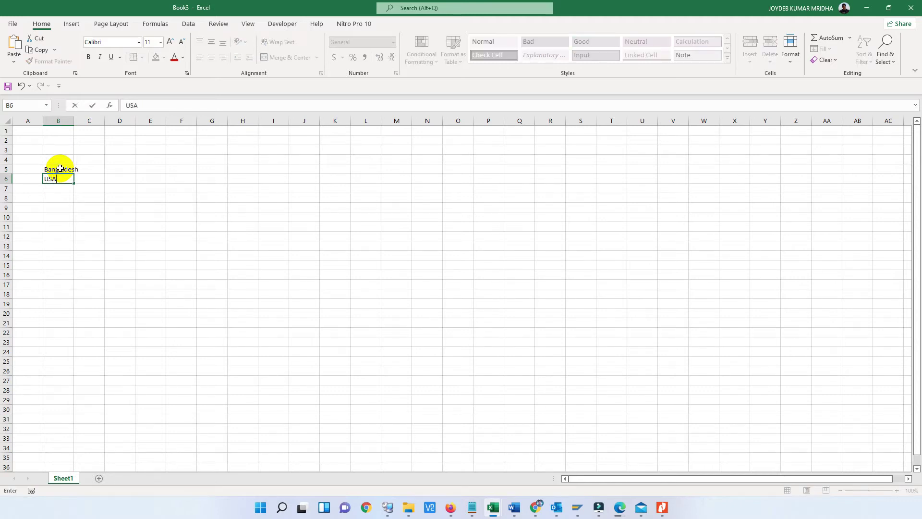
pyautogui.press('Return')
pyautogui.write('USA')
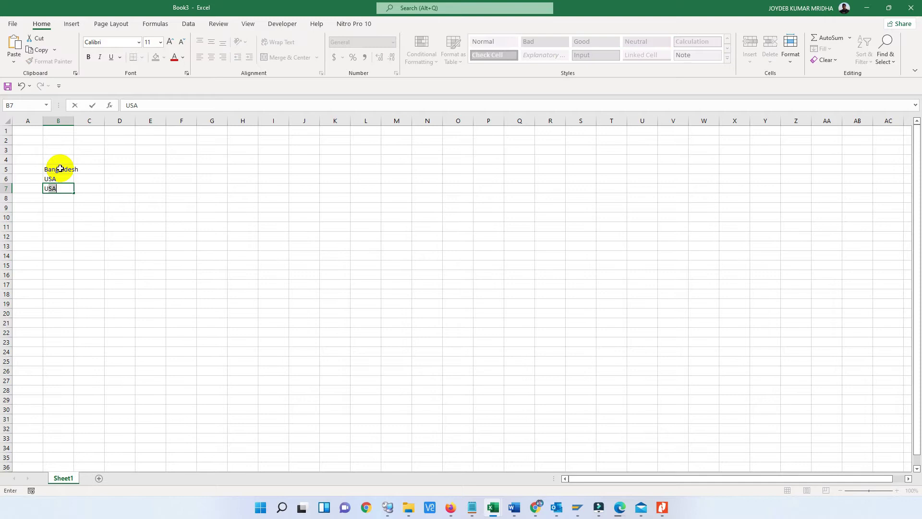
pyautogui.write('K')
pyautogui.press('Return')
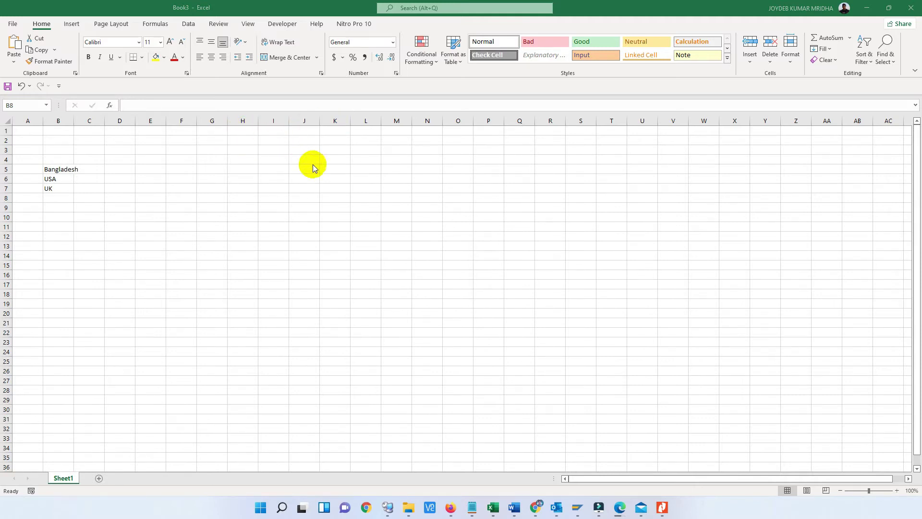
# Step: Open the Quick Access Toolbar customization in the Excel options and list all commands
pyautogui.click(15, 25)
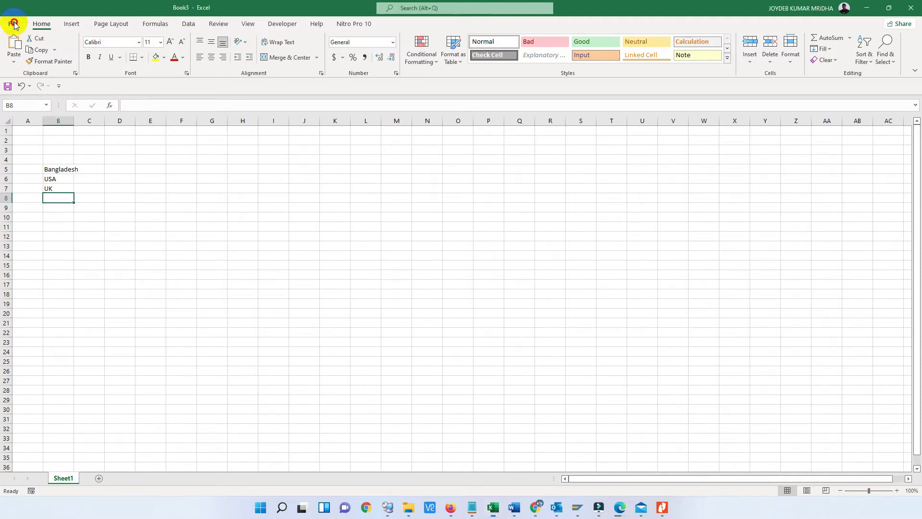
pyautogui.click(13, 24)
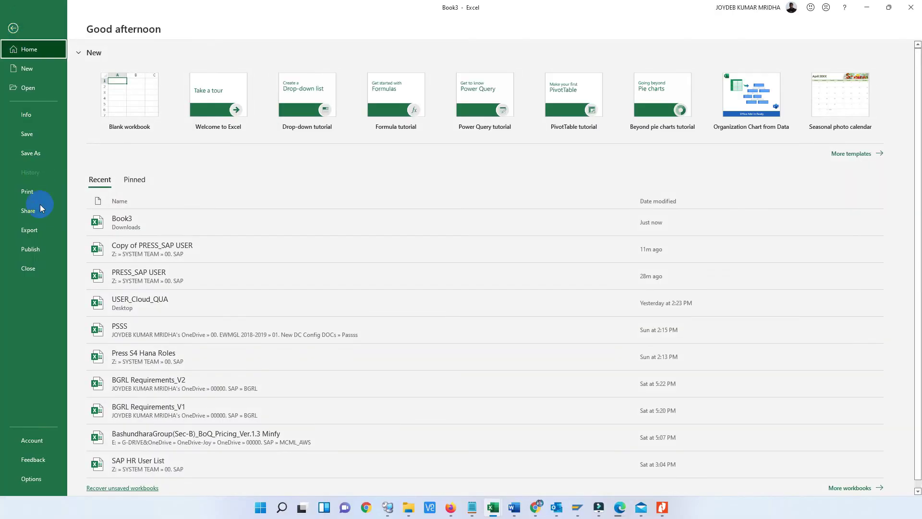
pyautogui.click(29, 478)
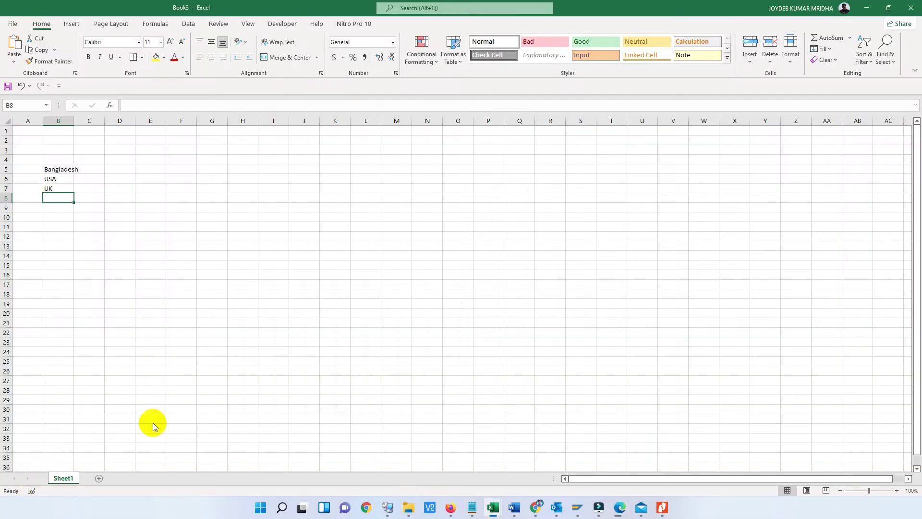
pyautogui.click(307, 226)
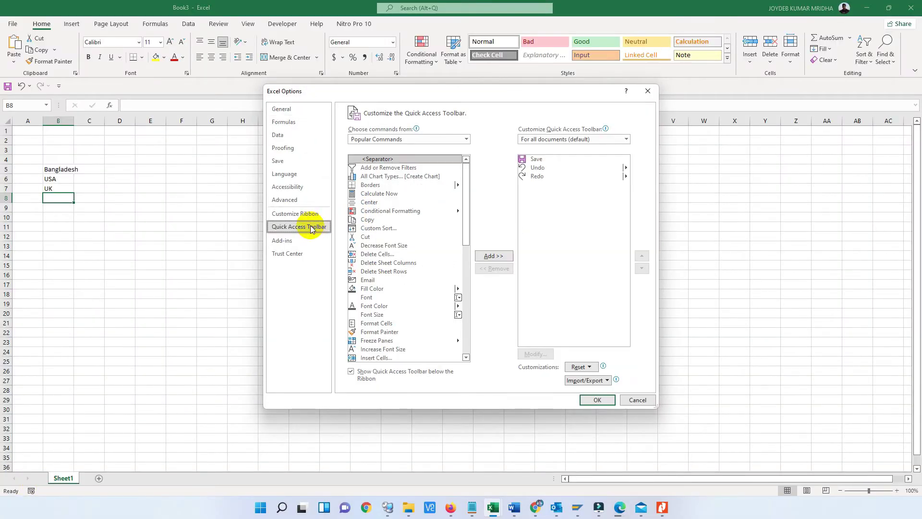
pyautogui.click(464, 139)
pyautogui.click(403, 168)
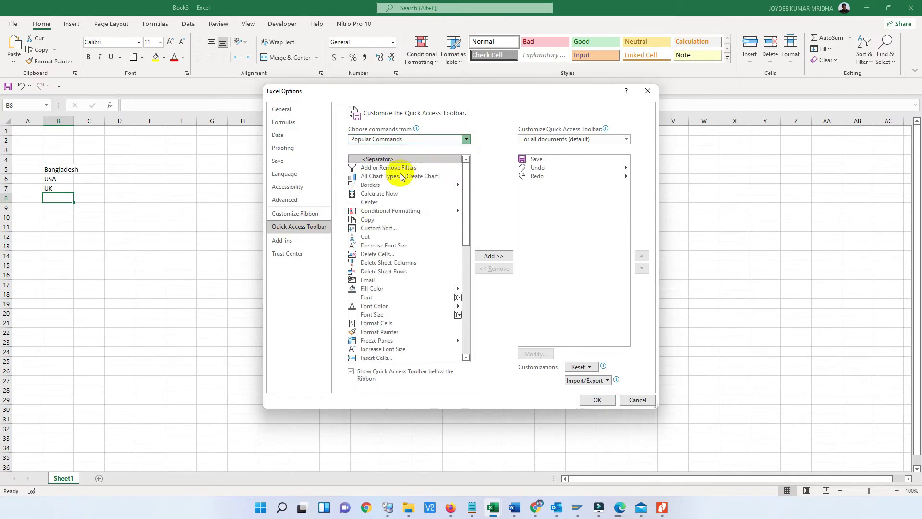
pyautogui.click(365, 238)
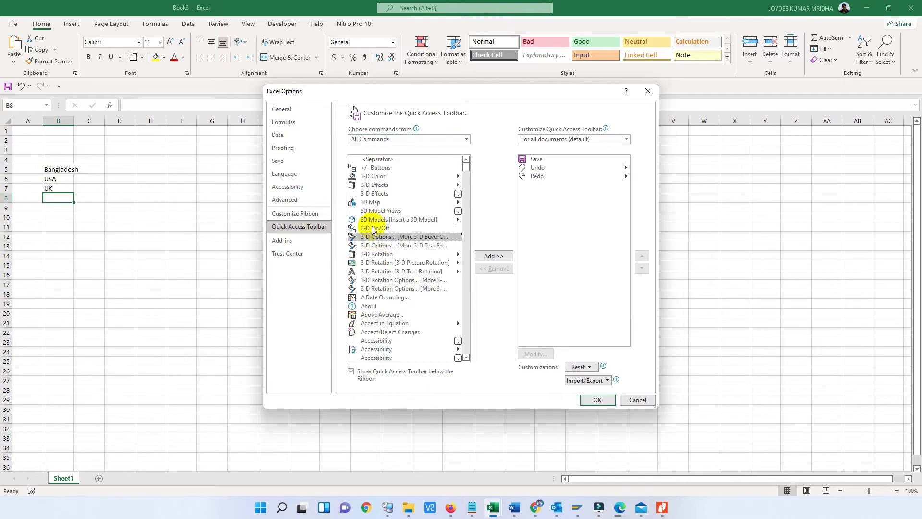
# Step: Add the Share Workbook (Legacy) command to the Quick Access Toolbar for all documents and apply the options
pyautogui.press('s')
pyautogui.press('Down')
pyautogui.press('Down')
pyautogui.press('Down')
pyautogui.press('Down')
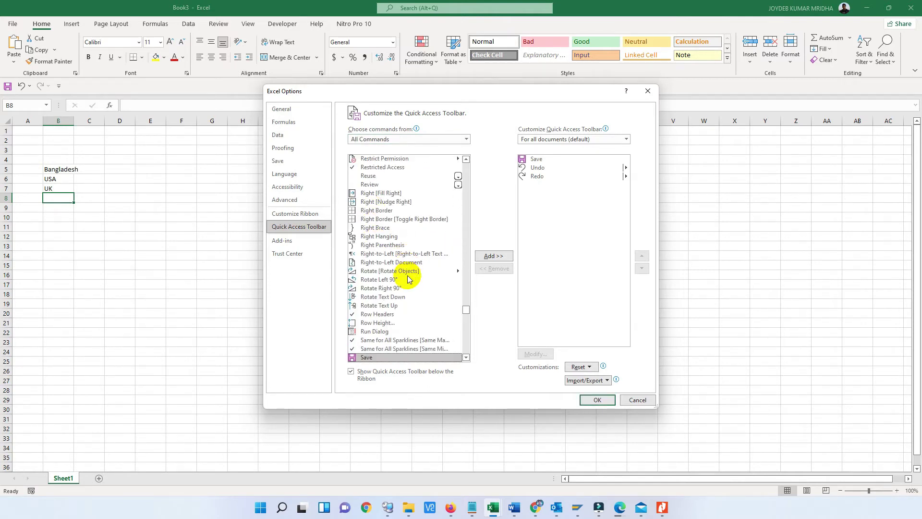
pyautogui.press('Down')
pyautogui.press('Down')
pyautogui.press('Down')
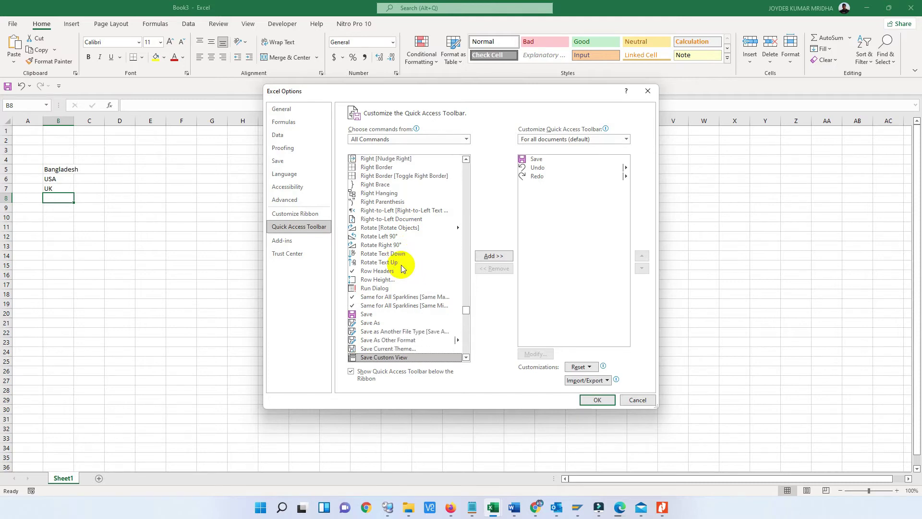
pyautogui.scroll(-3, 386, 271)
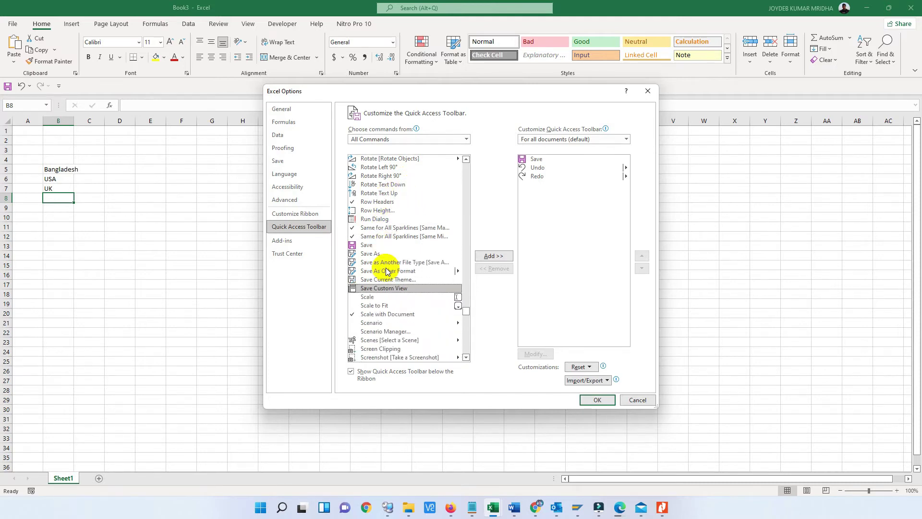
pyautogui.scroll(-2, 384, 267)
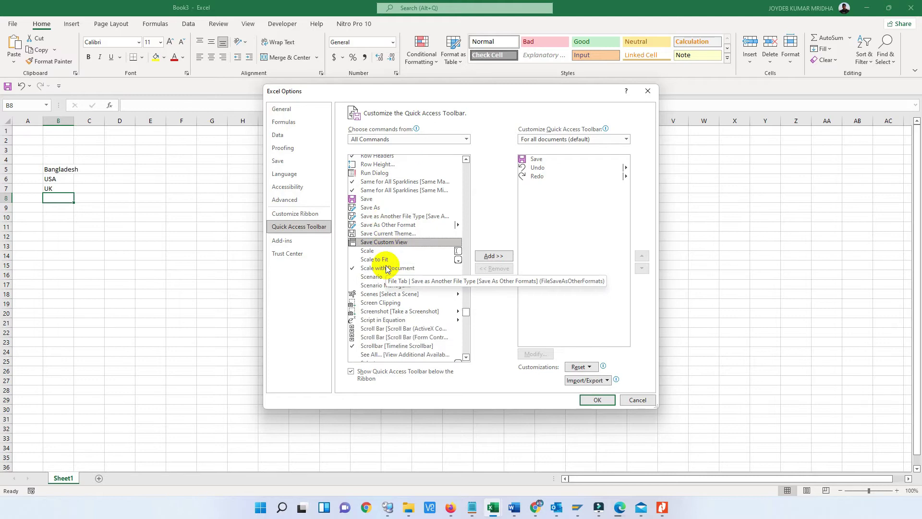
pyautogui.scroll(-3, 399, 264)
pyautogui.scroll(-4, 400, 266)
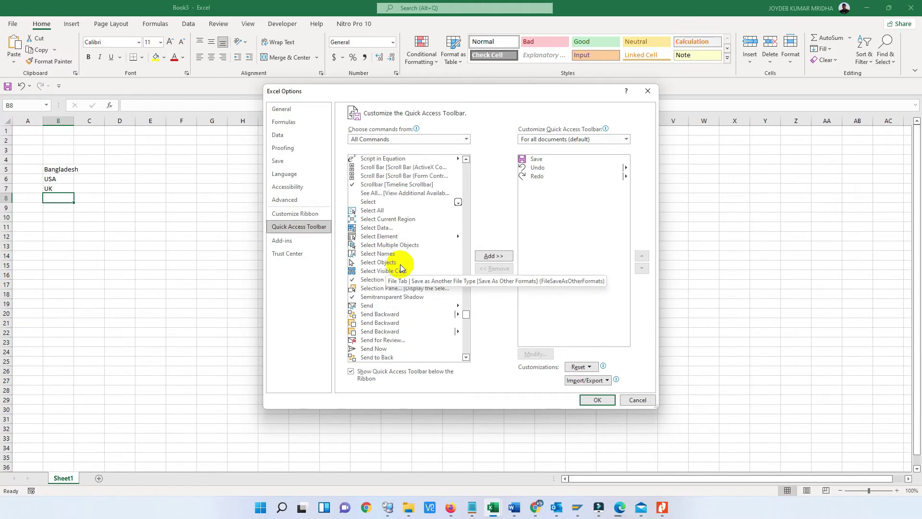
pyautogui.scroll(-6, 400, 265)
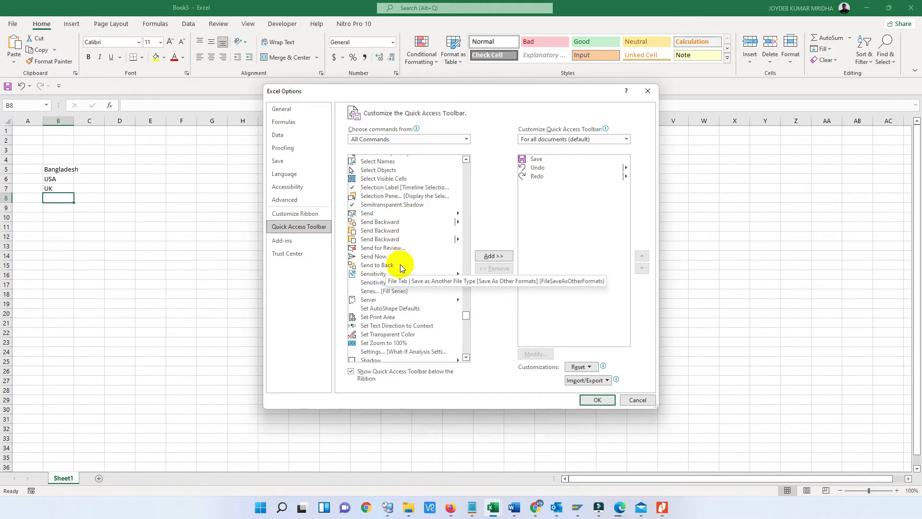
pyautogui.scroll(-4, 401, 275)
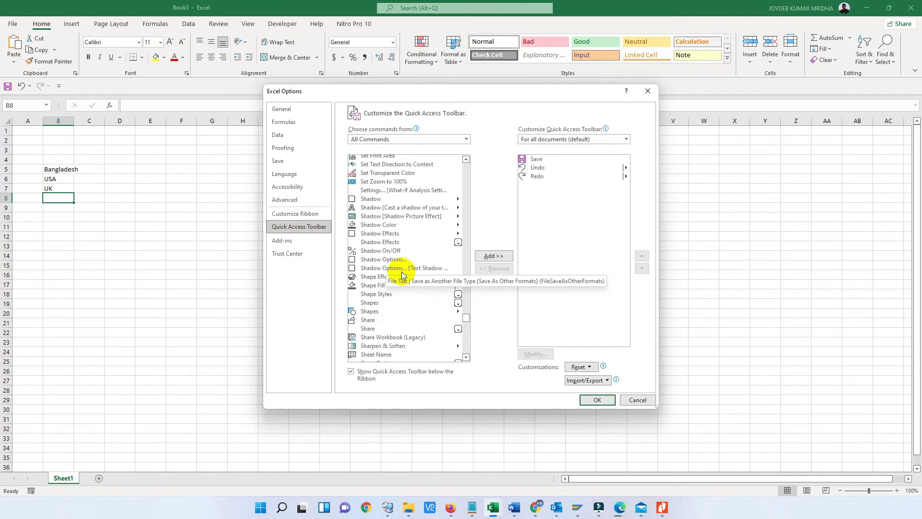
pyautogui.click(377, 338)
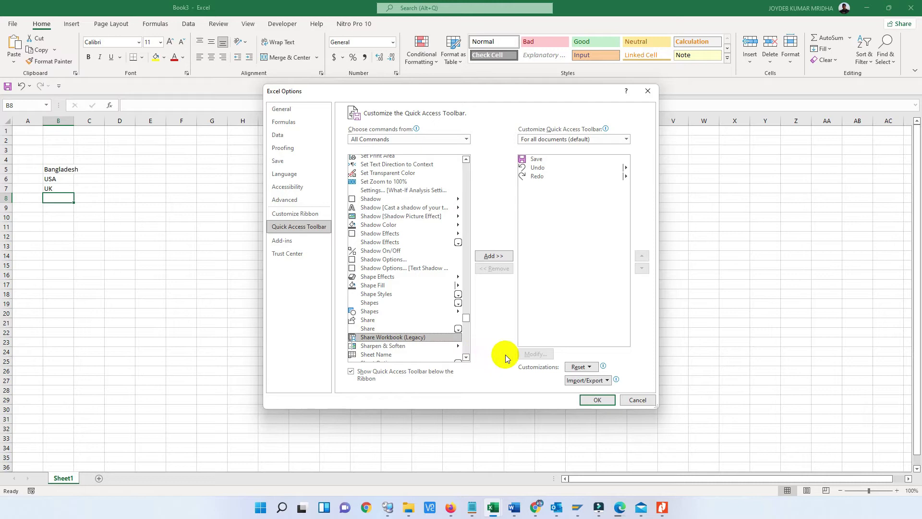
pyautogui.click(497, 259)
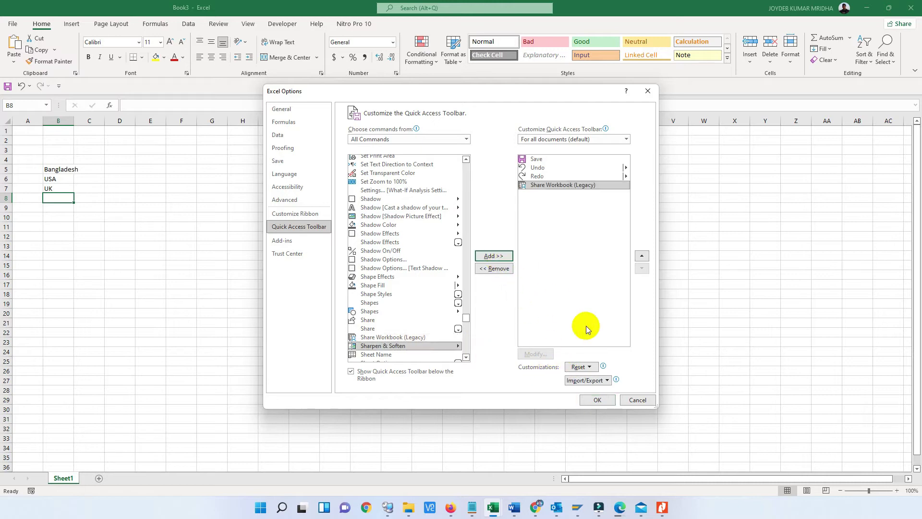
pyautogui.click(596, 399)
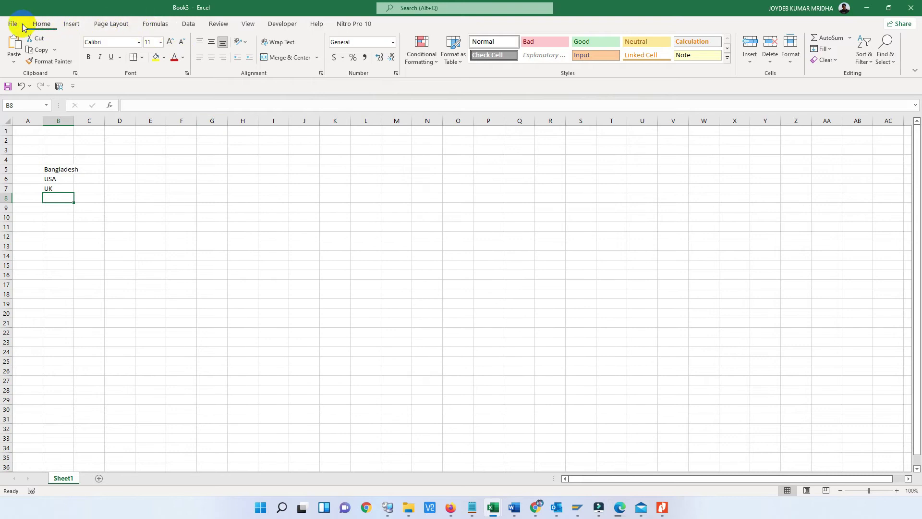
# Step: Share the workbook using the old shared workbooks feature, agree to save it, and dismiss the collaboration suggestion
pyautogui.click(60, 88)
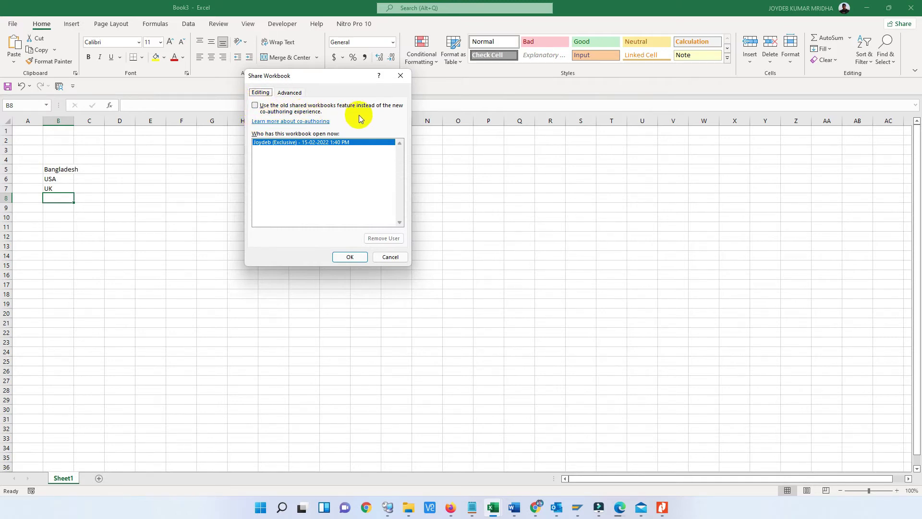
pyautogui.click(351, 258)
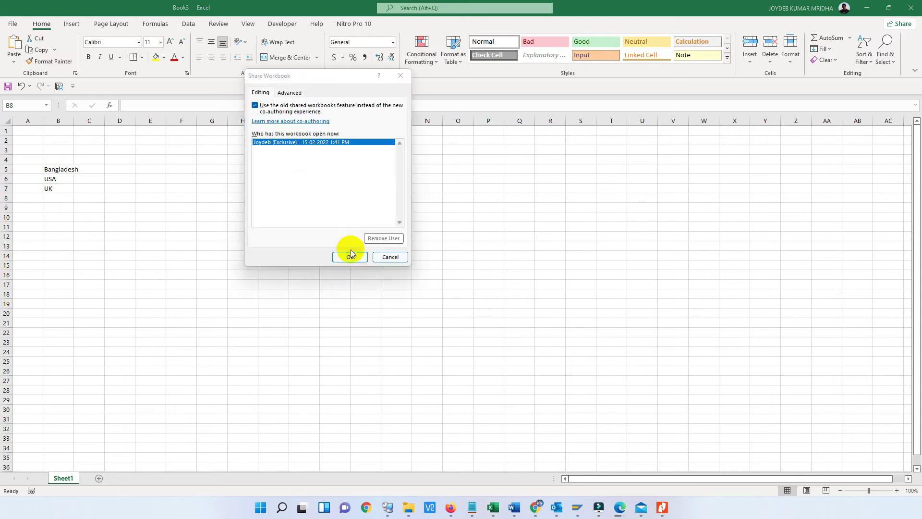
pyautogui.click(347, 255)
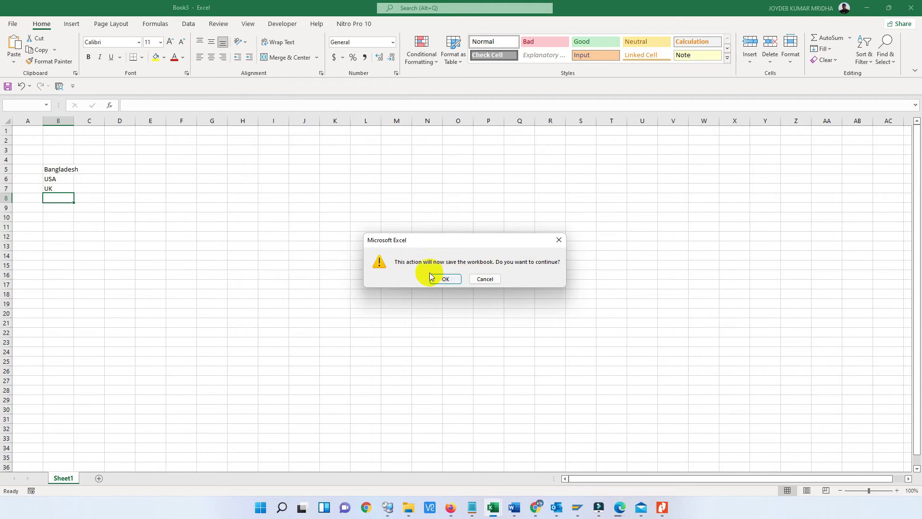
pyautogui.click(446, 279)
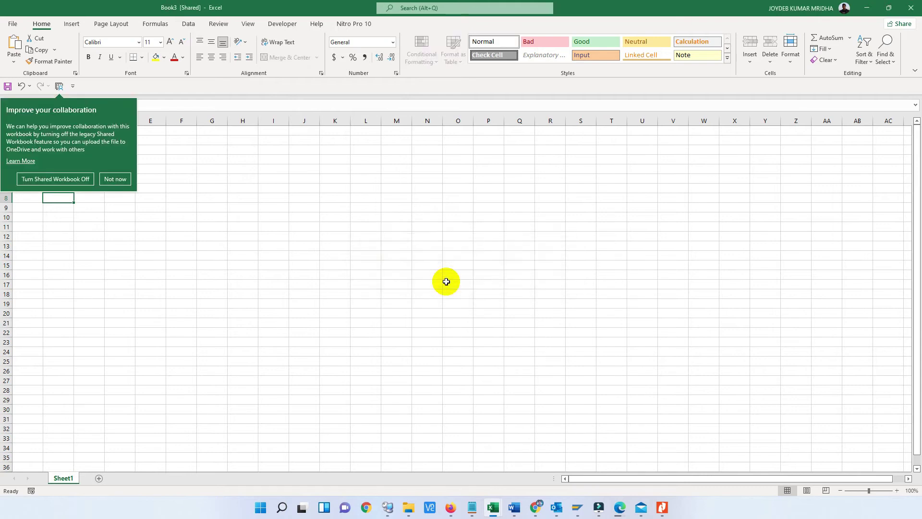
pyautogui.click(25, 118)
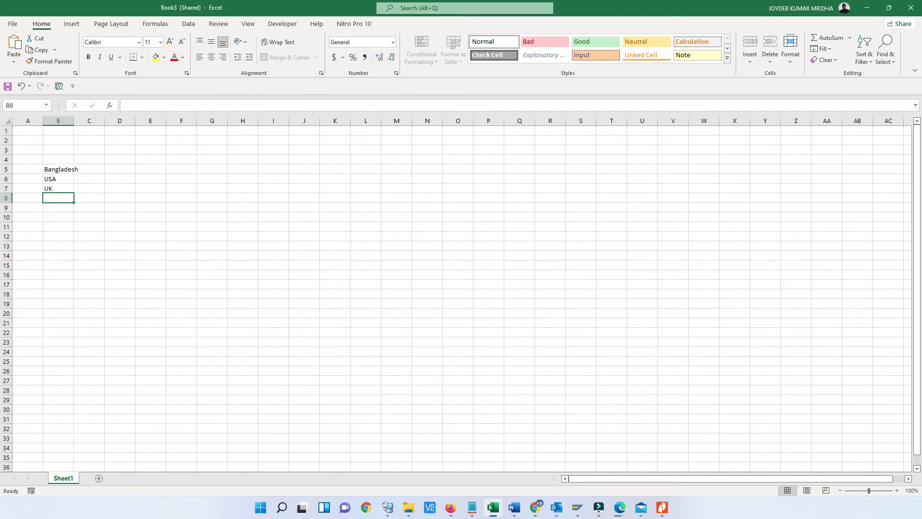
# Step: Return to the shared Book3 workbook and save it to bring in the other user's changes
pyautogui.hotkey('alt', 'Tab')
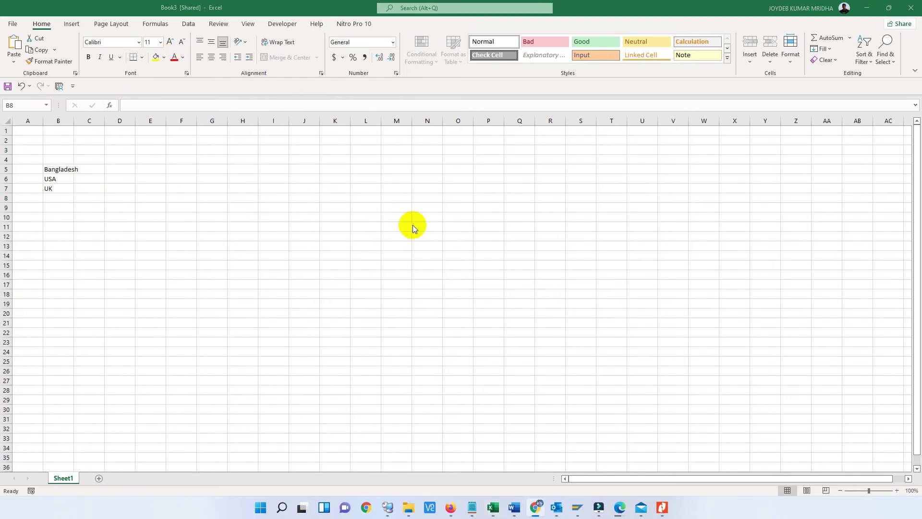
pyautogui.click(382, 220)
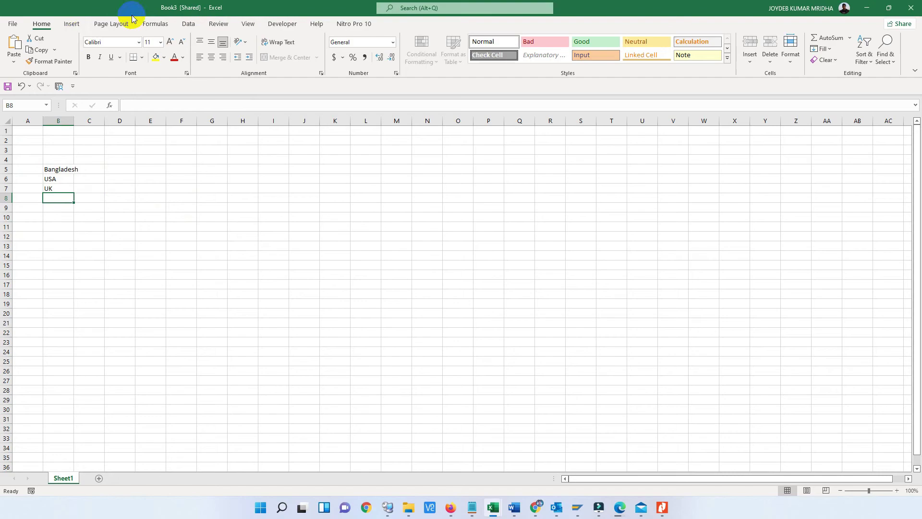
pyautogui.click(12, 24)
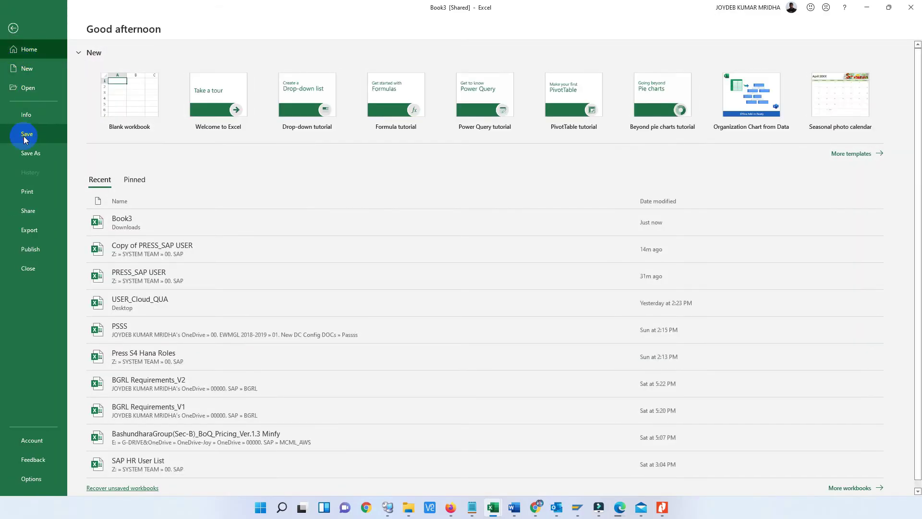
pyautogui.click(24, 139)
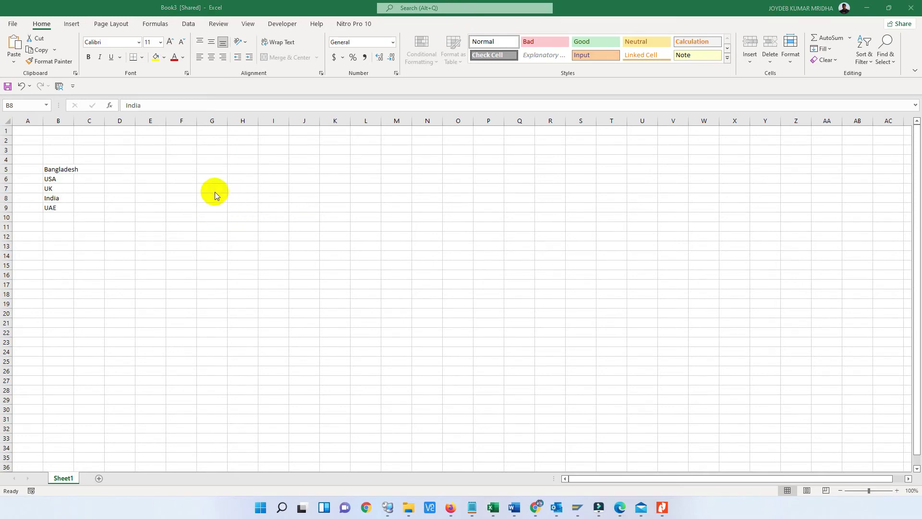
# Step: Review the Editing and Advanced settings of the legacy Share Workbook feature, including how long change history is kept, and accept them
pyautogui.click(59, 86)
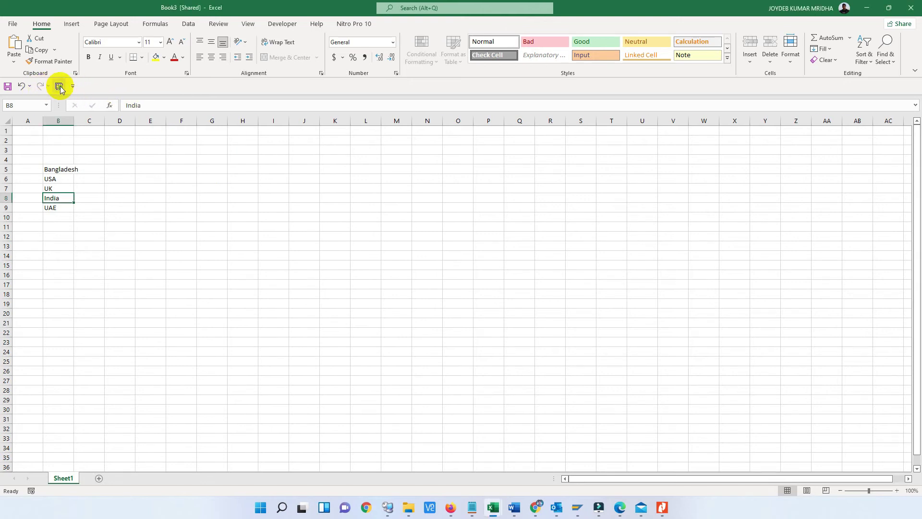
pyautogui.click(59, 87)
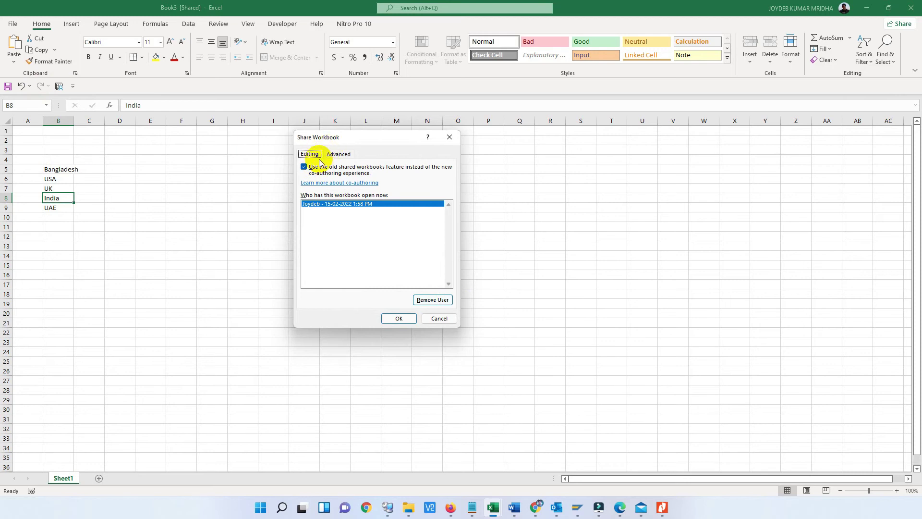
pyautogui.click(338, 154)
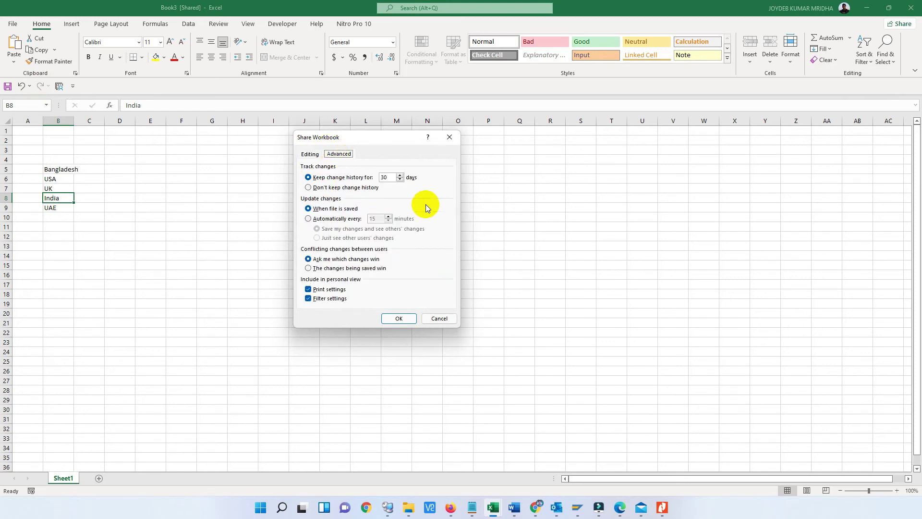
pyautogui.doubleClick(384, 178)
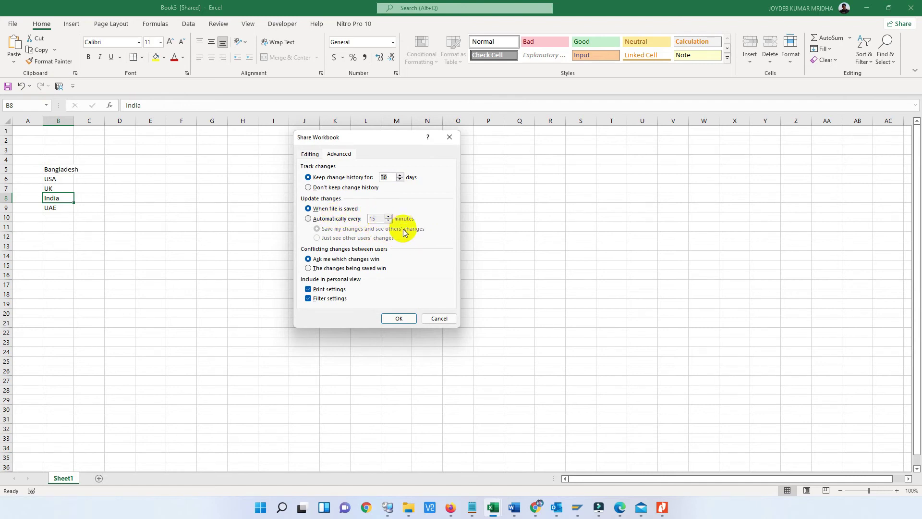
pyautogui.click(399, 317)
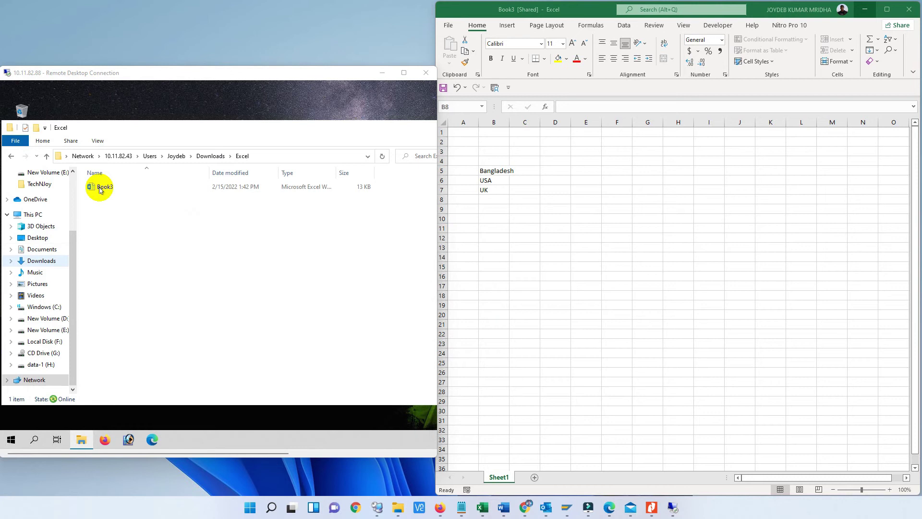
# Step: In the remote desktop session, open Book3 from the network Excel folder, enter India in cell B8 and save
pyautogui.click(101, 190)
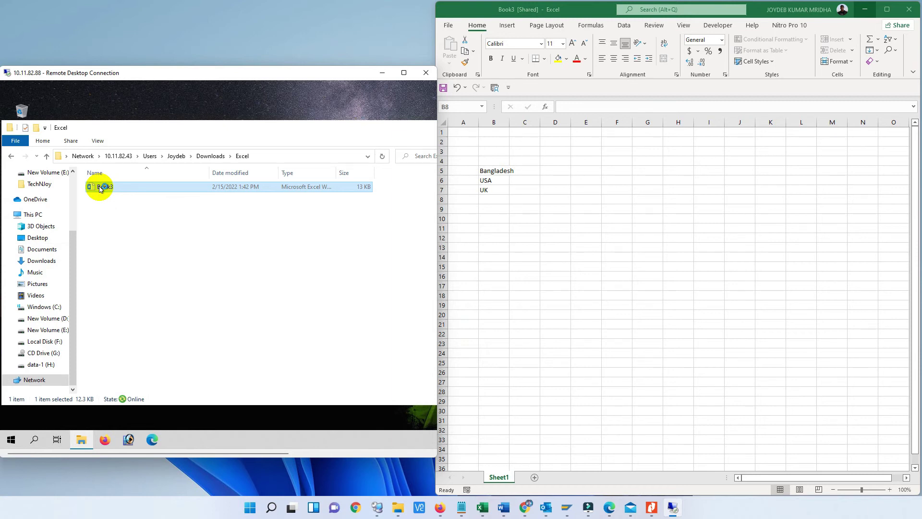
pyautogui.doubleClick(100, 187)
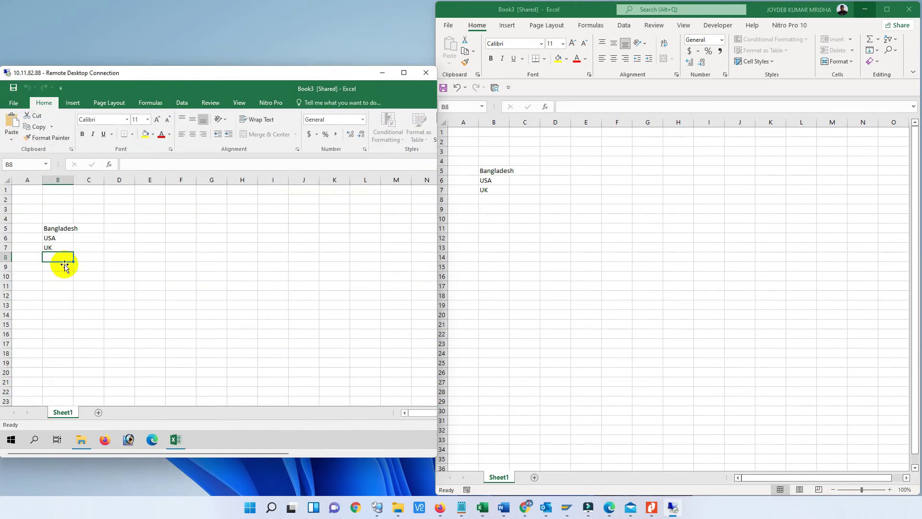
pyautogui.doubleClick(57, 257)
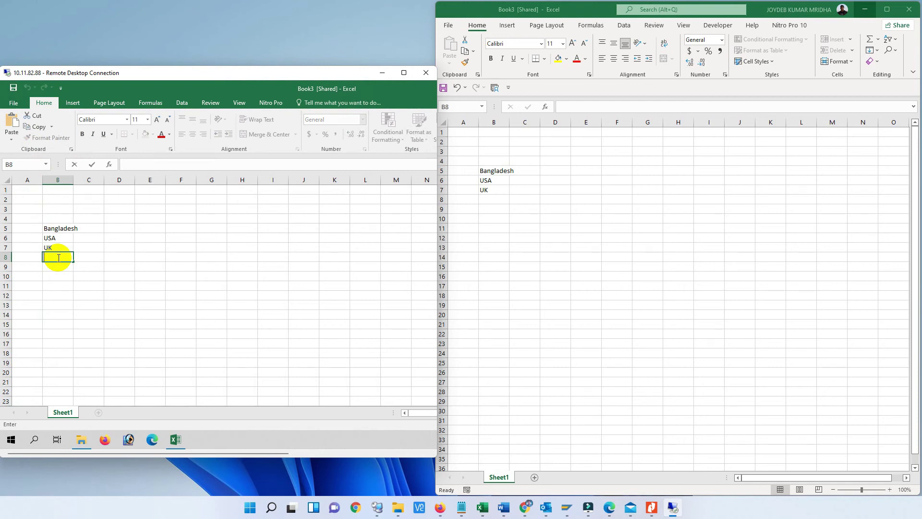
pyautogui.write('India')
pyautogui.click(181, 333)
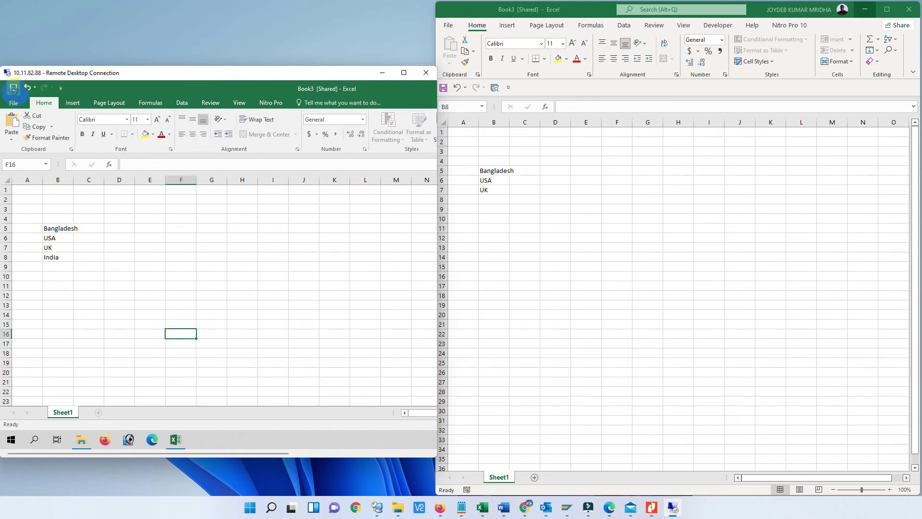
pyautogui.click(13, 88)
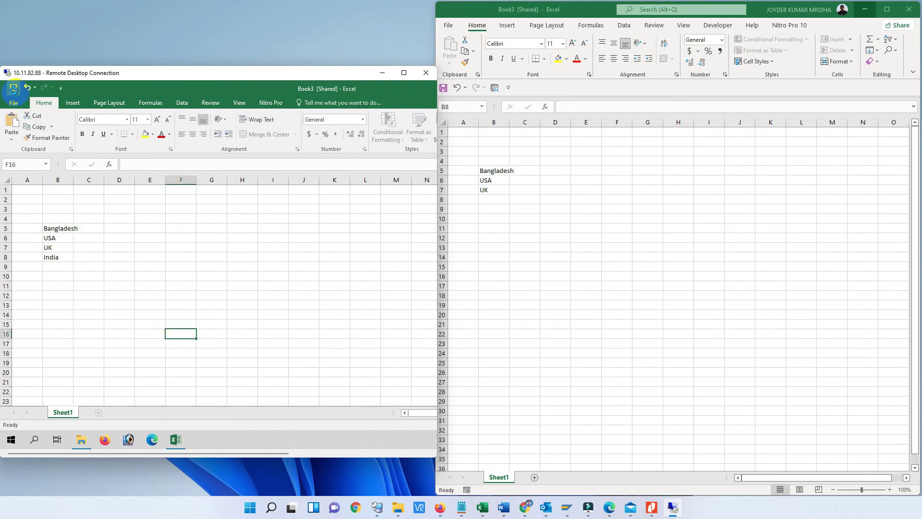
# Step: Save the local copy of Book3 to bring in the remote user's change and dismiss the update notice
pyautogui.click(724, 391)
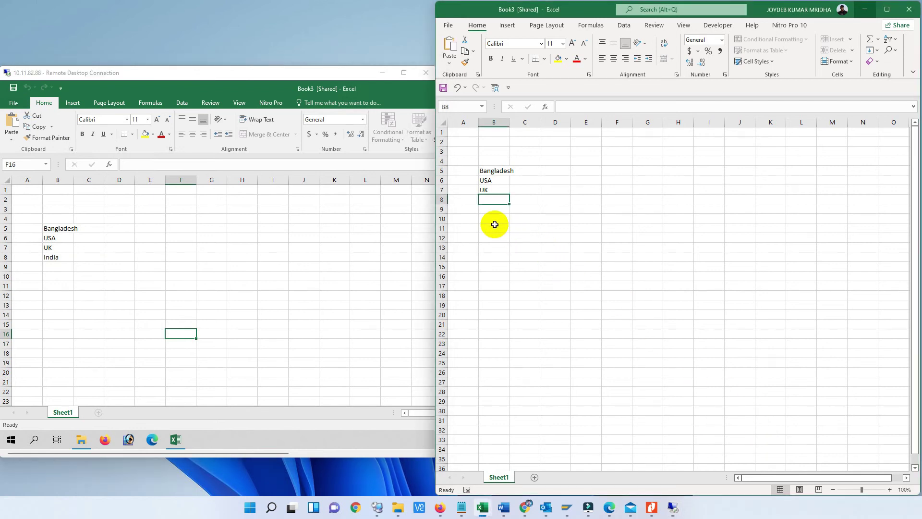
pyautogui.click(494, 209)
pyautogui.click(492, 226)
pyautogui.click(497, 207)
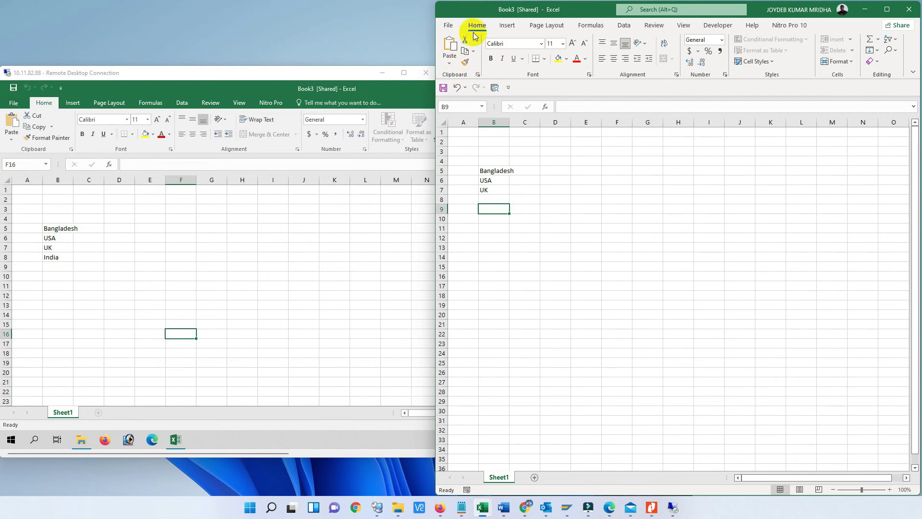
pyautogui.click(448, 26)
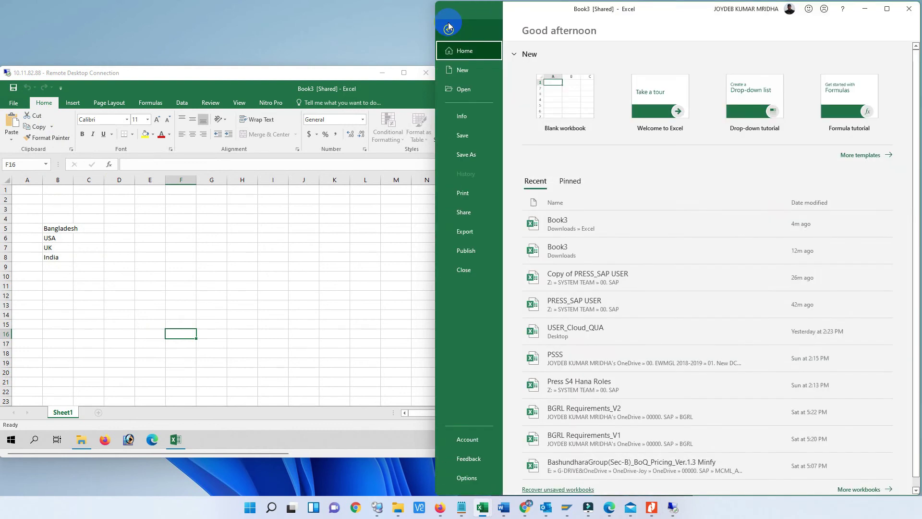
pyautogui.click(462, 136)
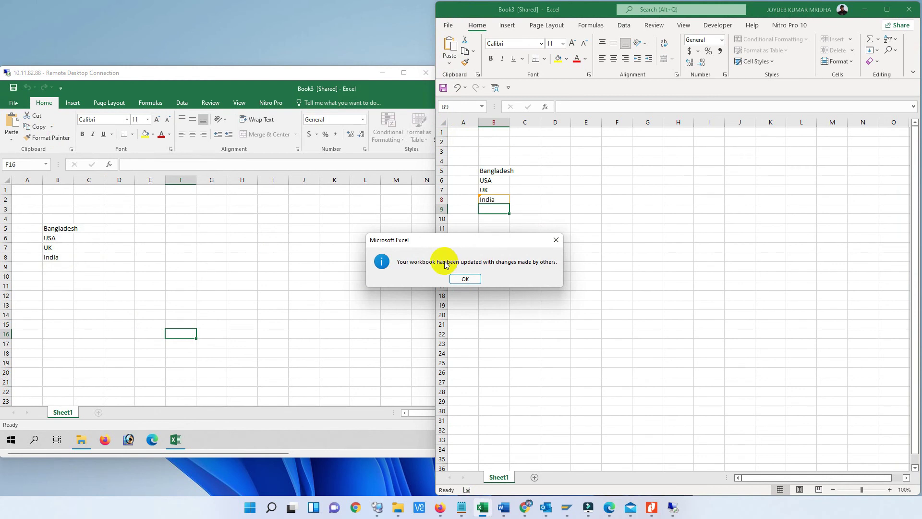
pyautogui.moveTo(501, 260); pyautogui.dragTo(576, 277)
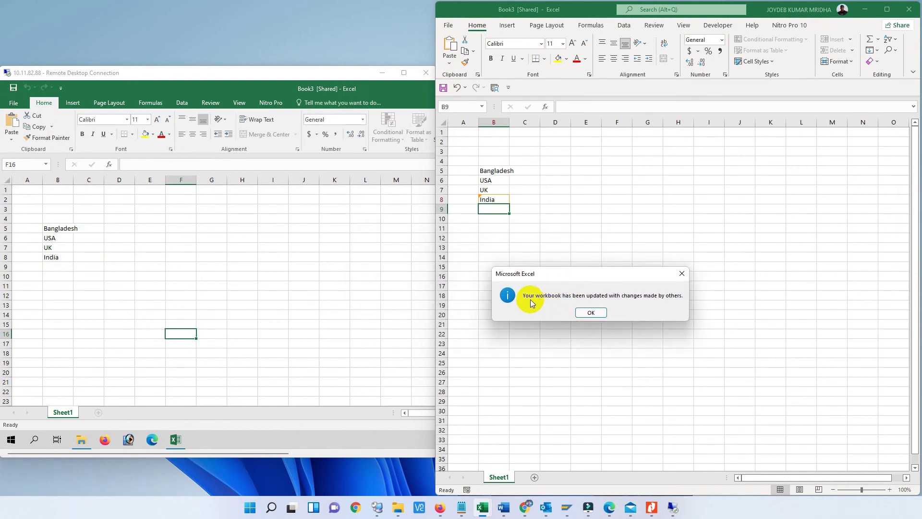
pyautogui.click(591, 313)
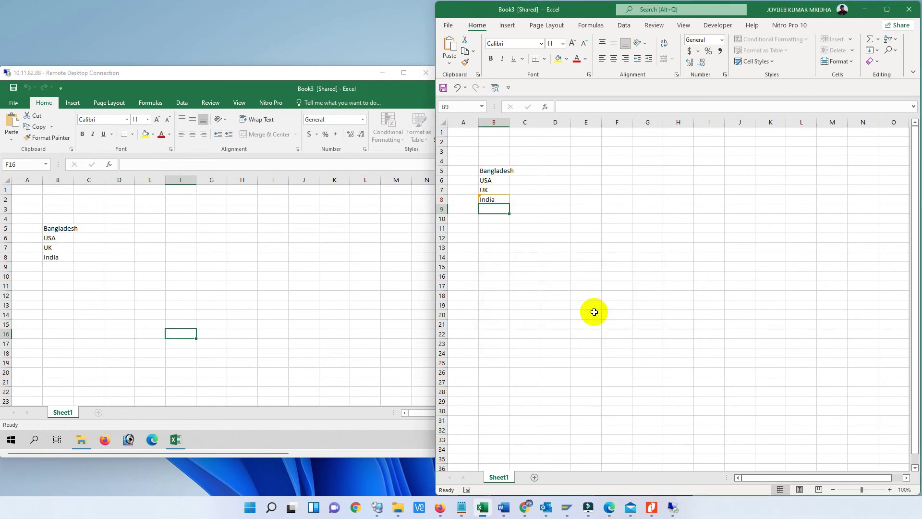
# Step: Enter UAE in cell B9 of the local Book3, below India, and save the workbook
pyautogui.click(516, 249)
pyautogui.click(486, 210)
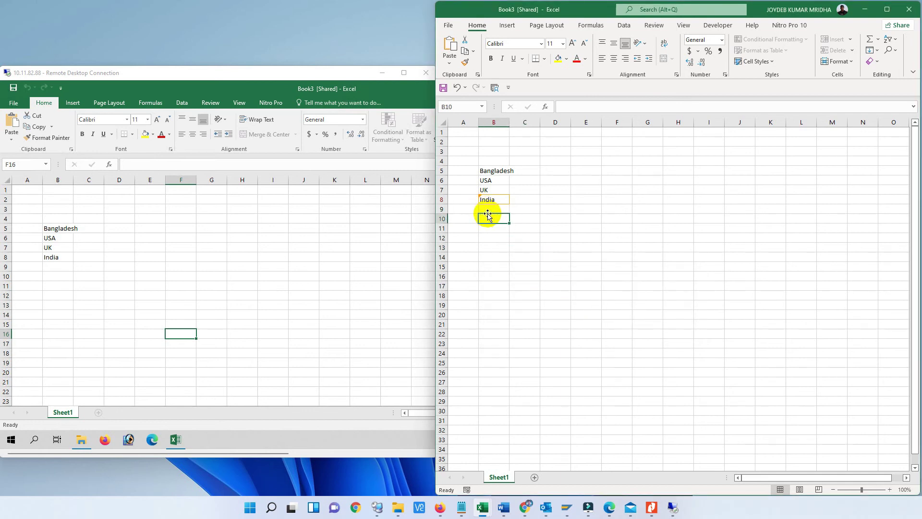
pyautogui.doubleClick(487, 209)
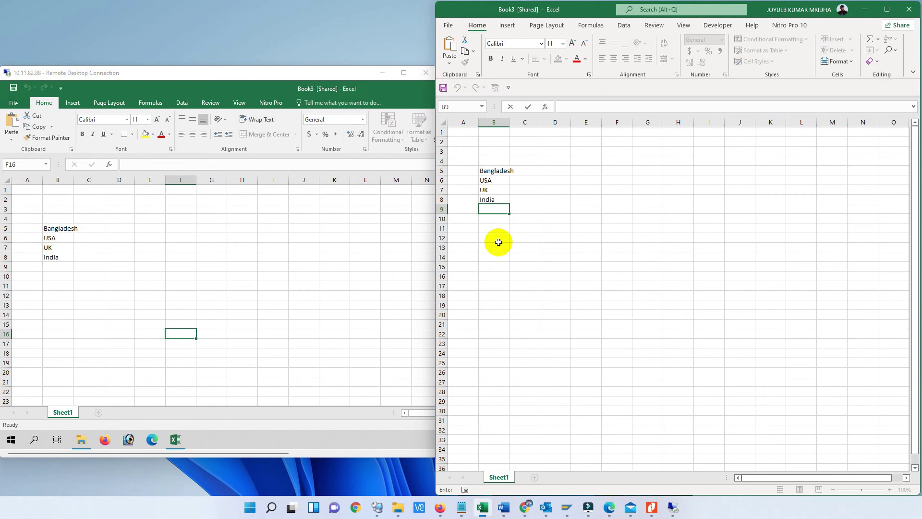
pyautogui.write('E')
pyautogui.write('U')
pyautogui.press('BackSpace')
pyautogui.press('BackSpace')
pyautogui.write('UAE')
pyautogui.click(504, 285)
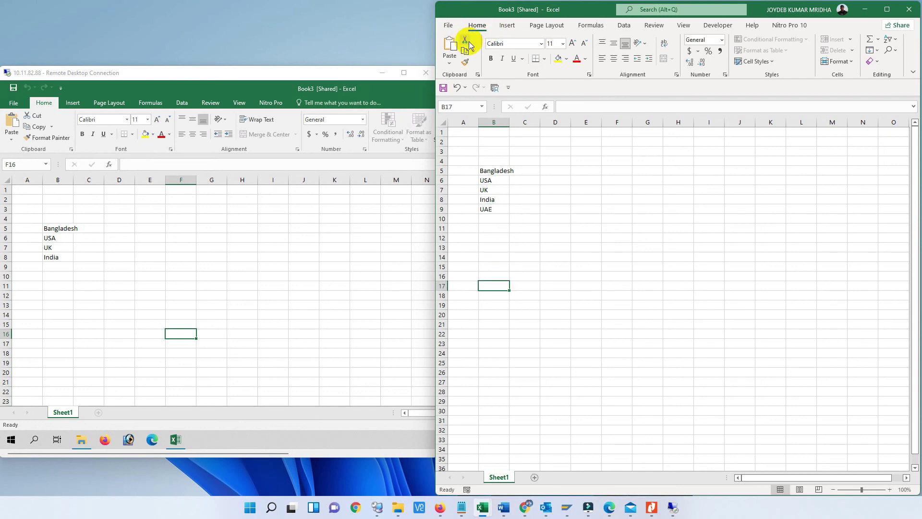
pyautogui.click(444, 88)
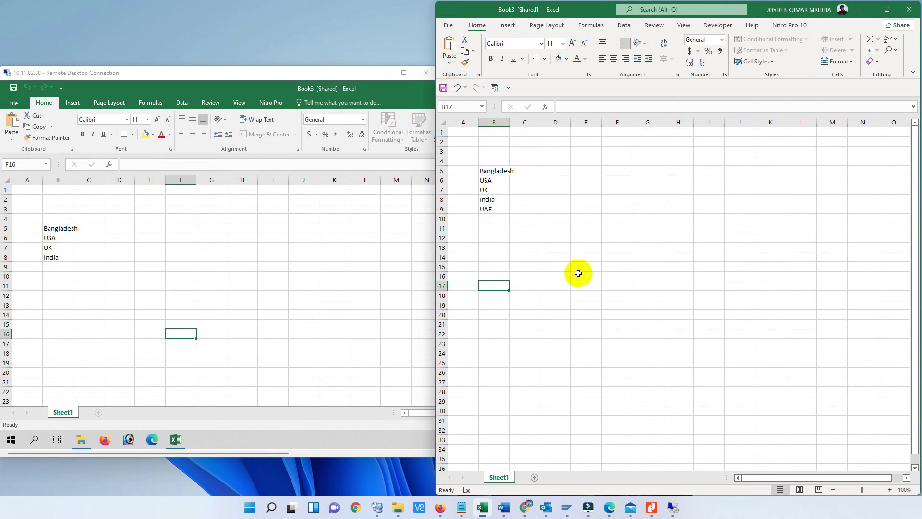
# Step: Save Book3 in the remote desktop session to bring in the local user's edit and dismiss the update notice
pyautogui.click(181, 246)
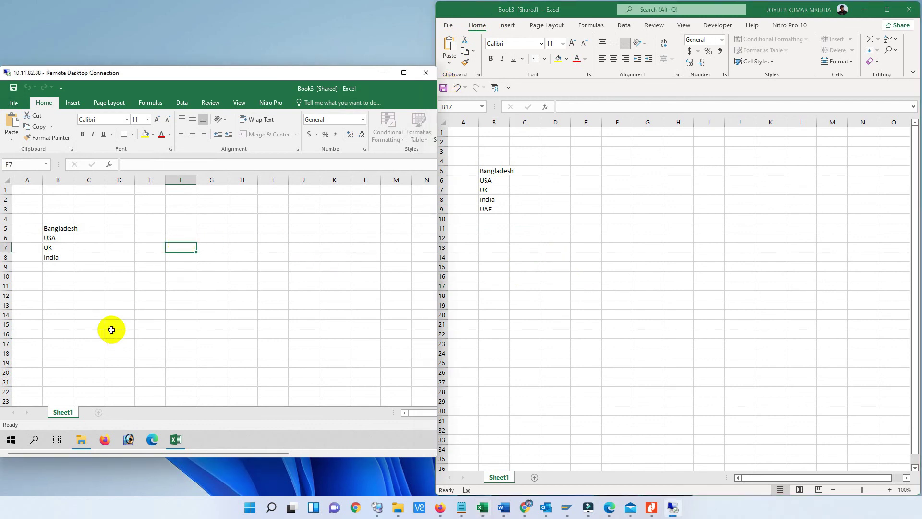
pyautogui.click(13, 88)
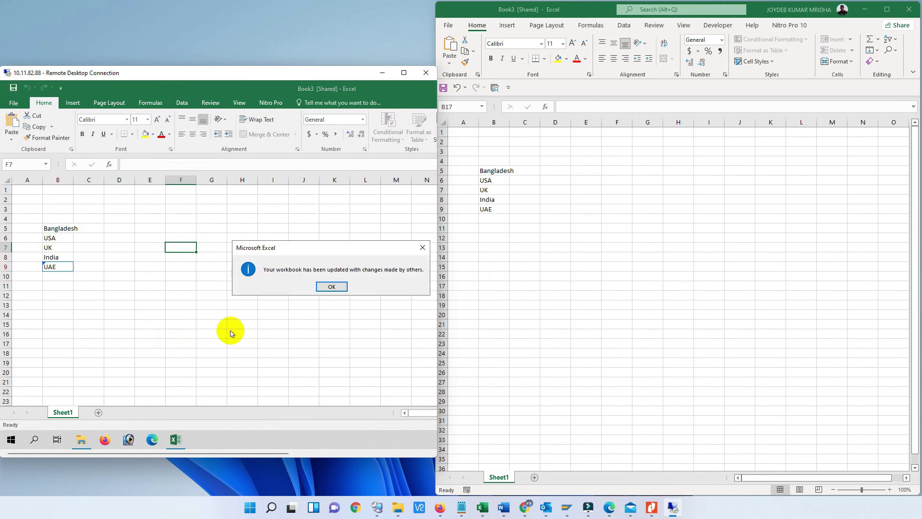
pyautogui.click(326, 285)
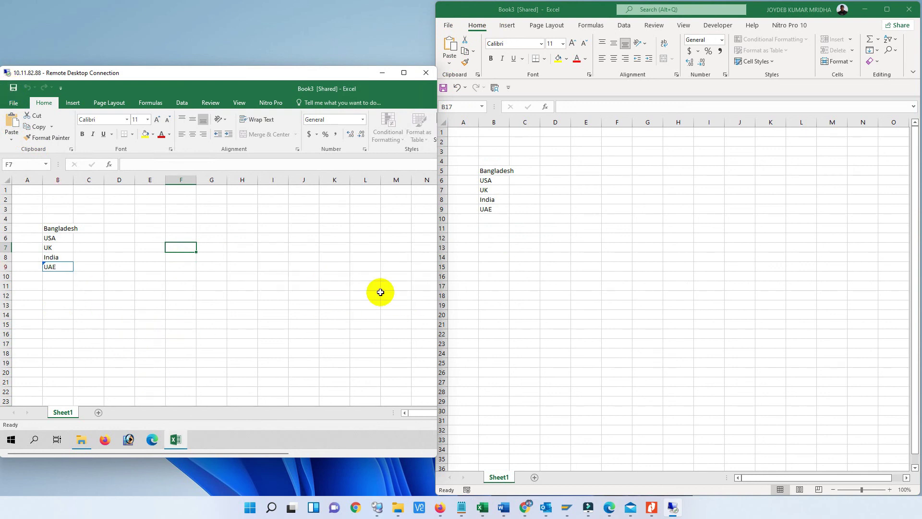